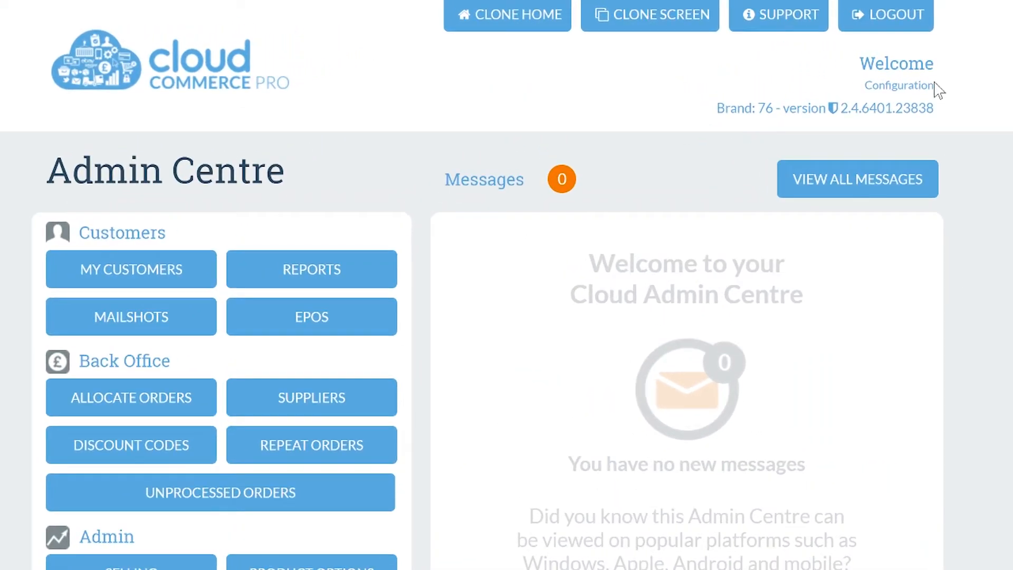
- Open the shipping rules configuration and start a new standard shipping rule
click(930, 88)
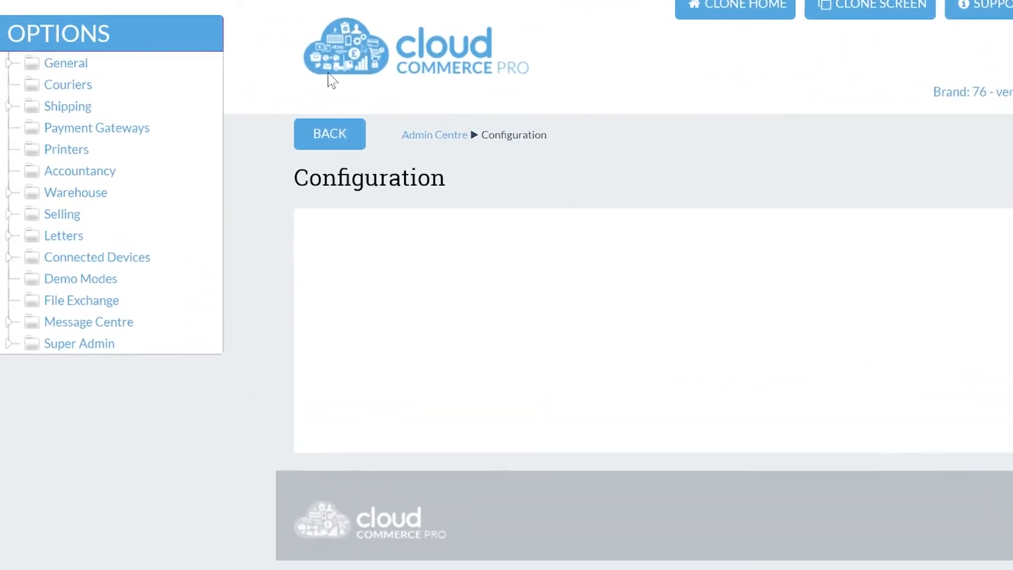
click(88, 107)
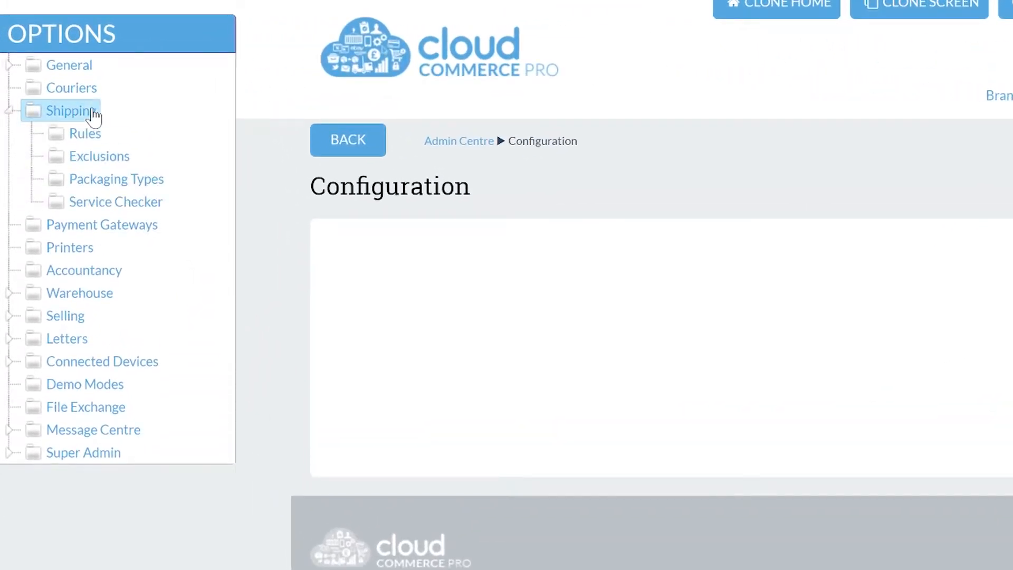
click(94, 138)
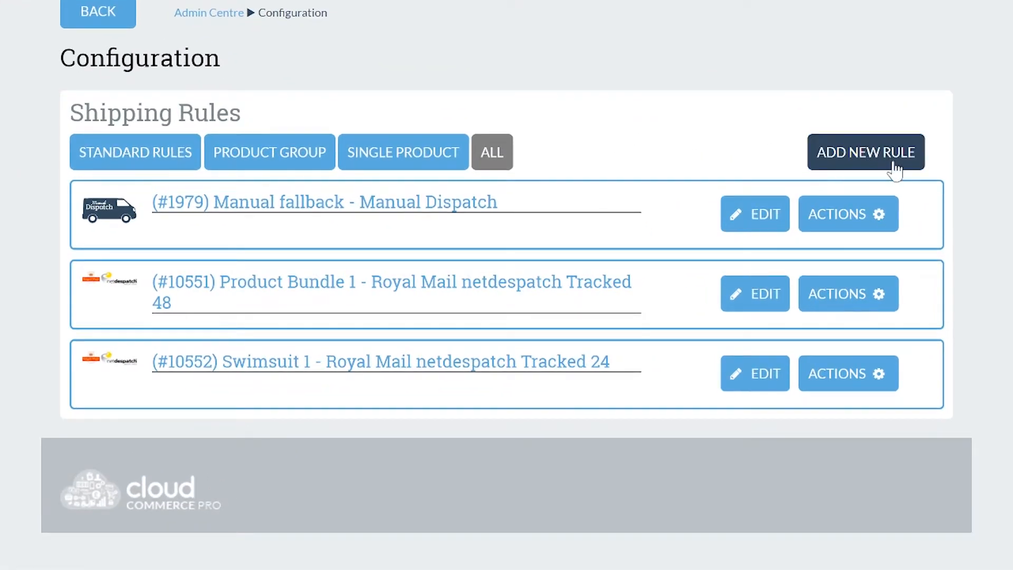
click(899, 168)
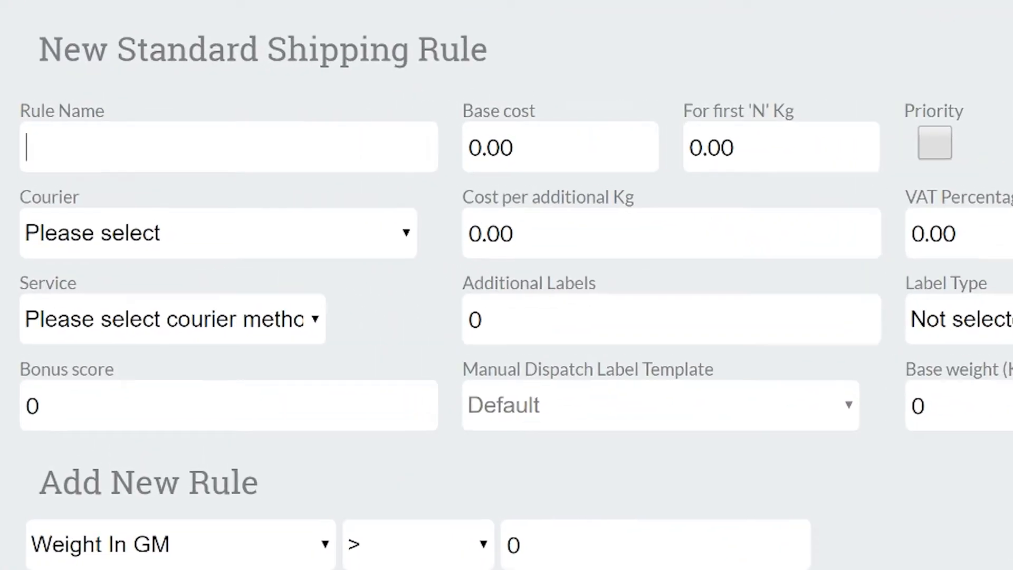
- Name the rule Large Parcels, with courier Royal Mail netdespatch Tracked 24 and service TPN01S: Tracked 24 - Low Volume Signature
text(Large Parcels)
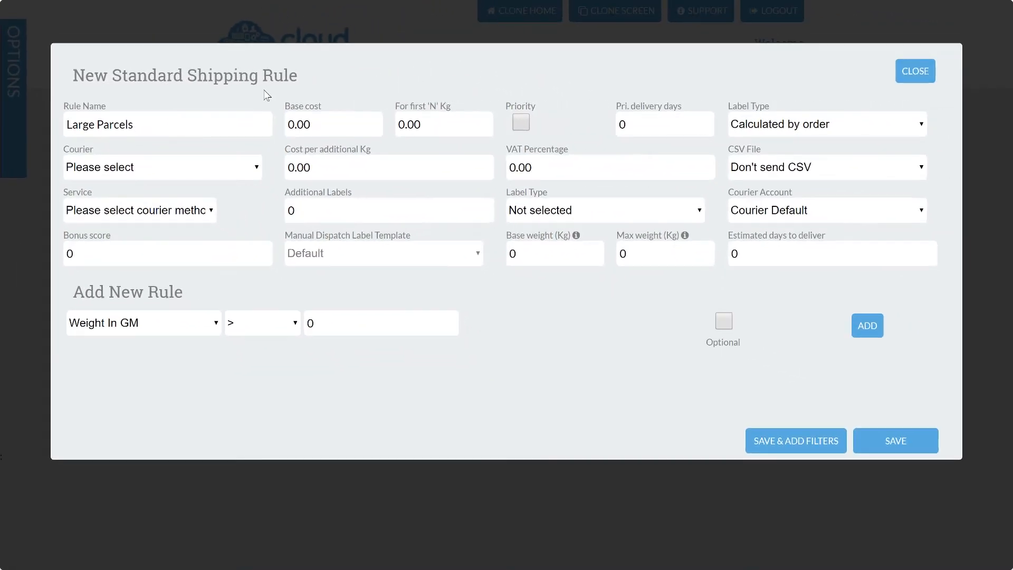
click(254, 167)
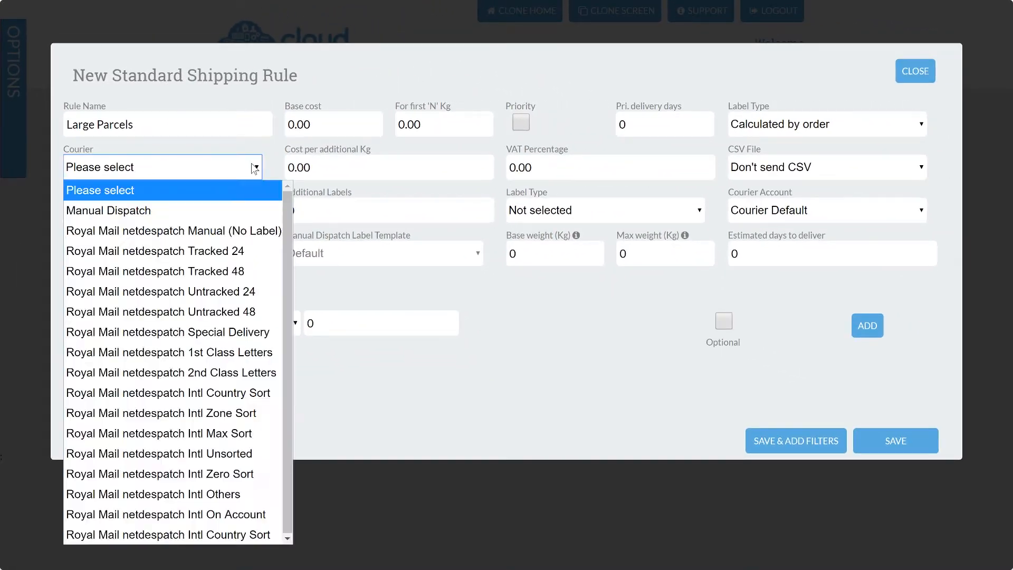
click(236, 253)
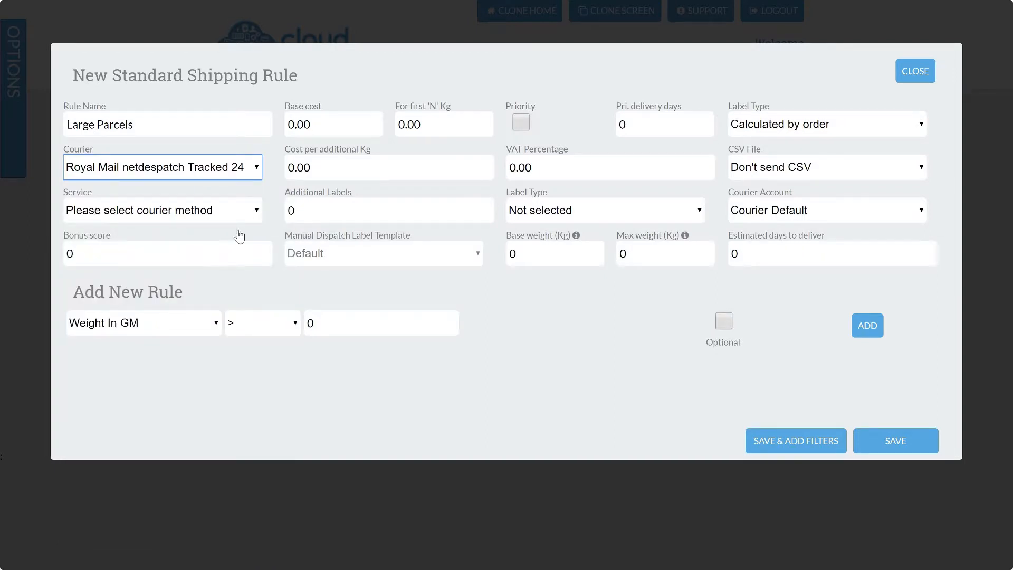
click(253, 211)
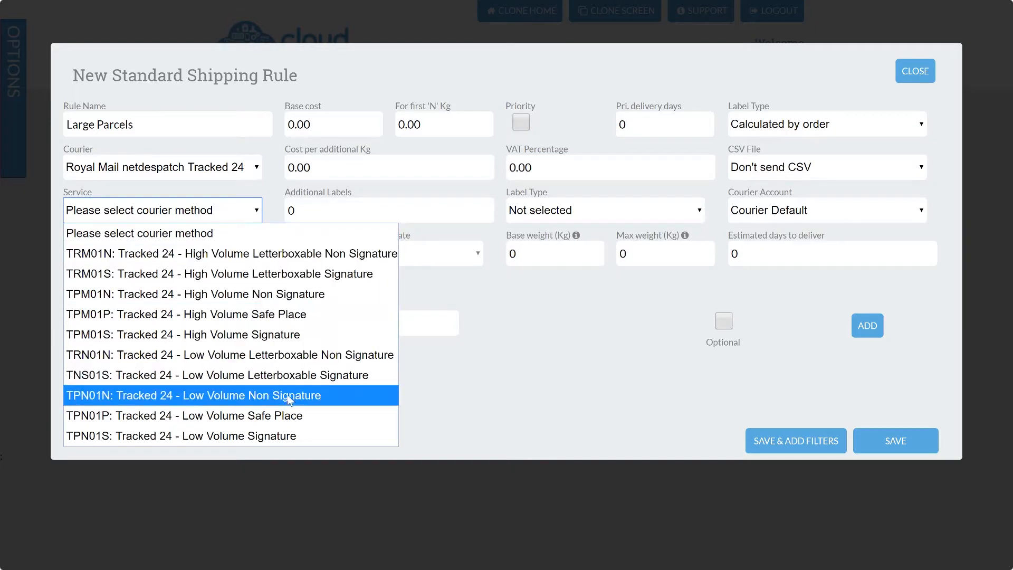
click(283, 434)
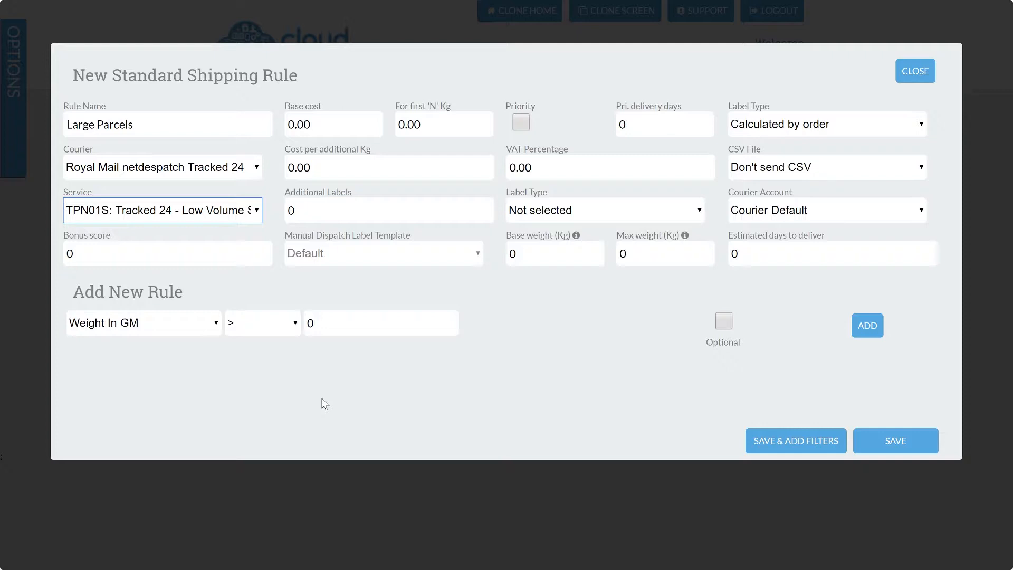
- Set the bonus score of the Large Parcels rule to 1
click(242, 262)
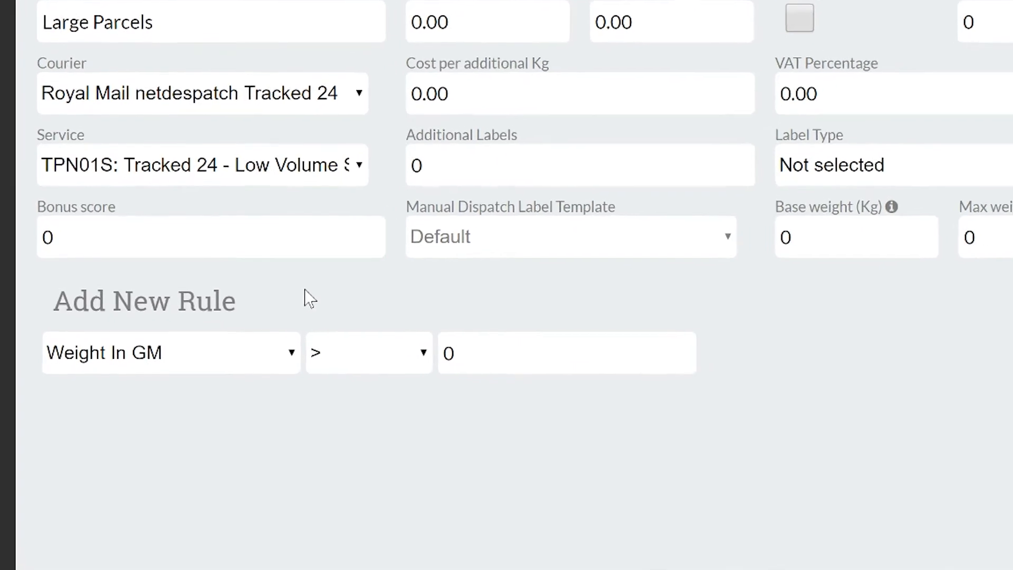
key(BackSpace)
text(1)
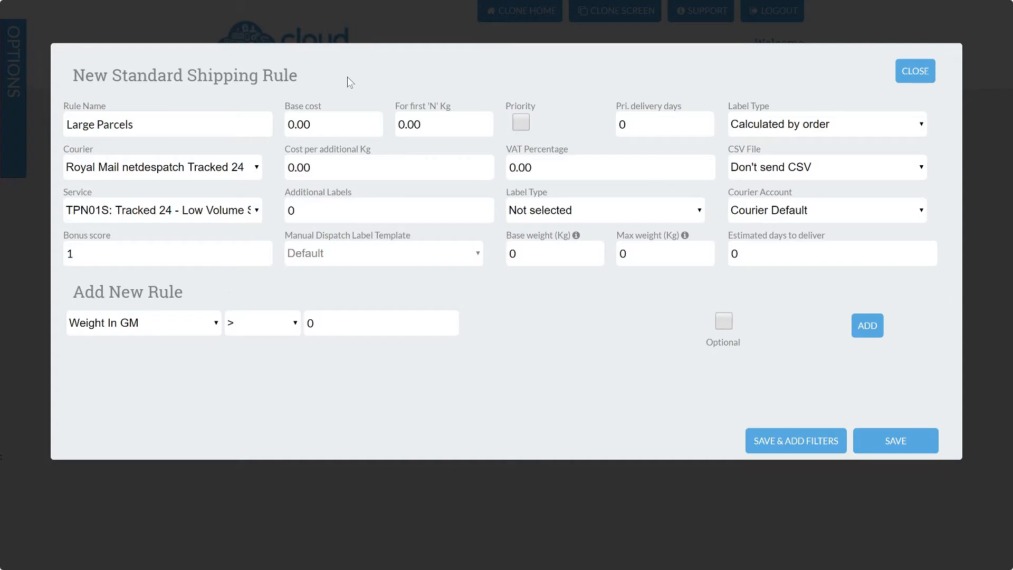
- Set the rule's base cost to 7.98 for the first 10 kg
click(310, 125)
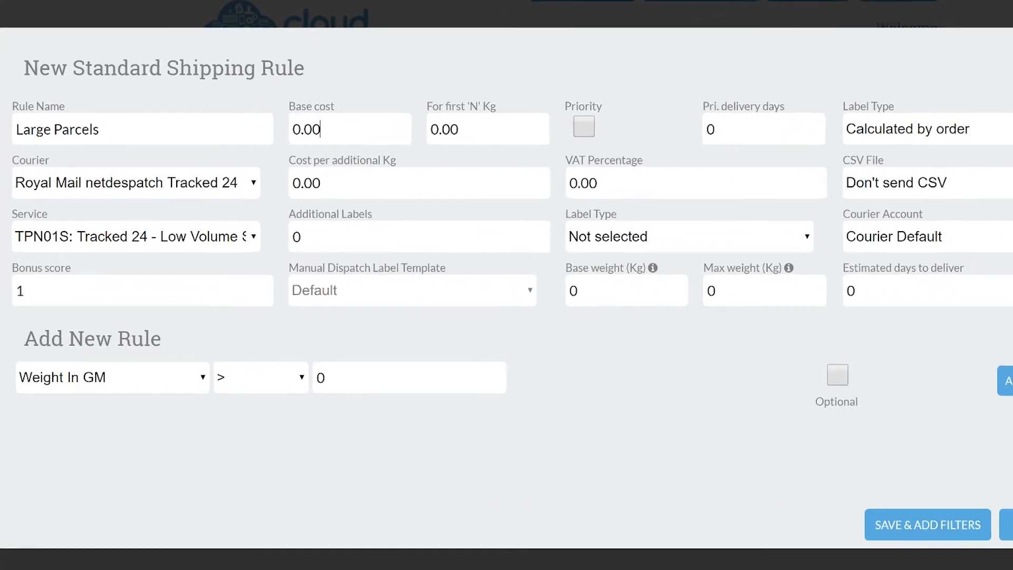
double_click(308, 130)
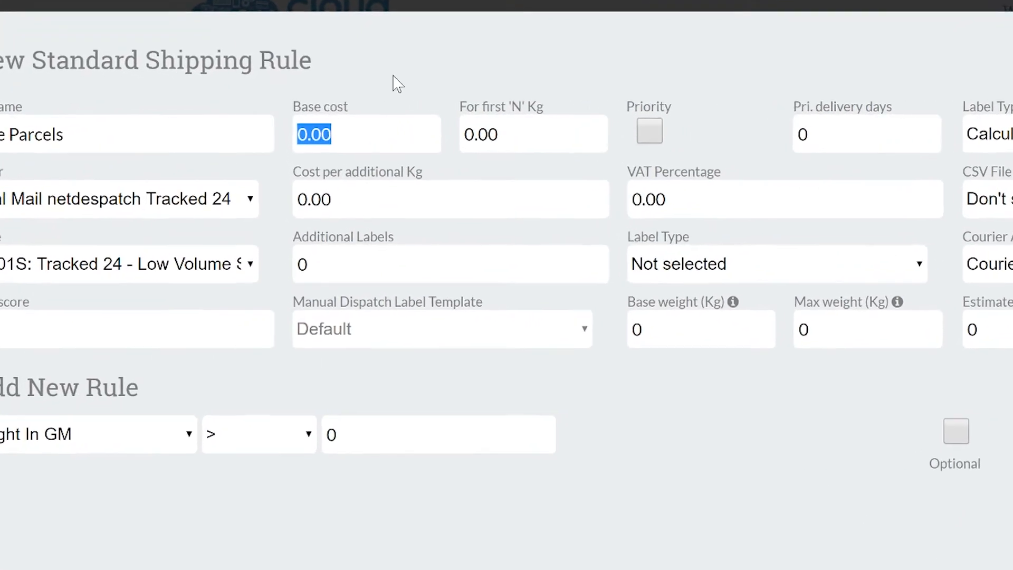
text(7.)
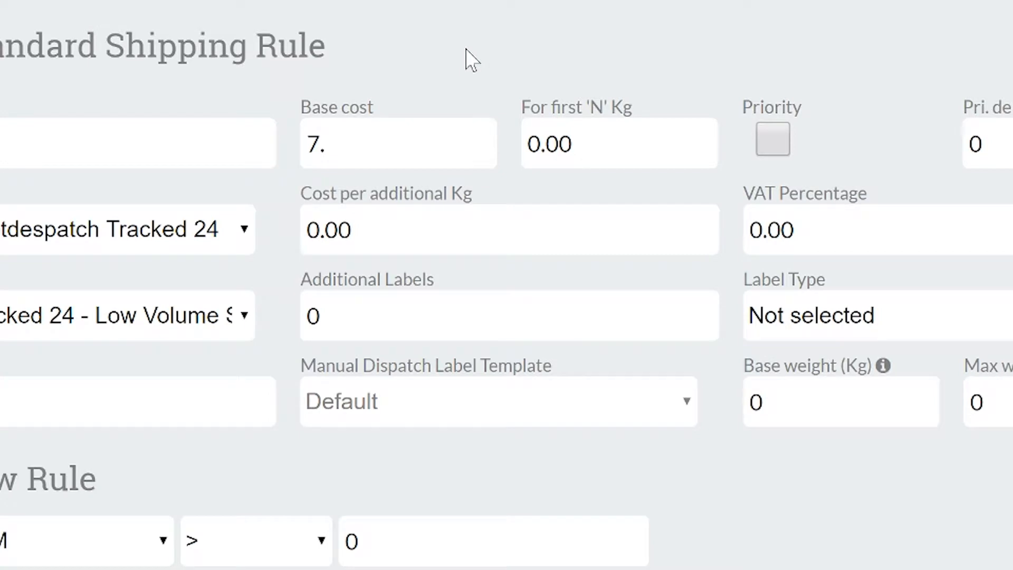
text(98)
drag(571, 144, 509, 151)
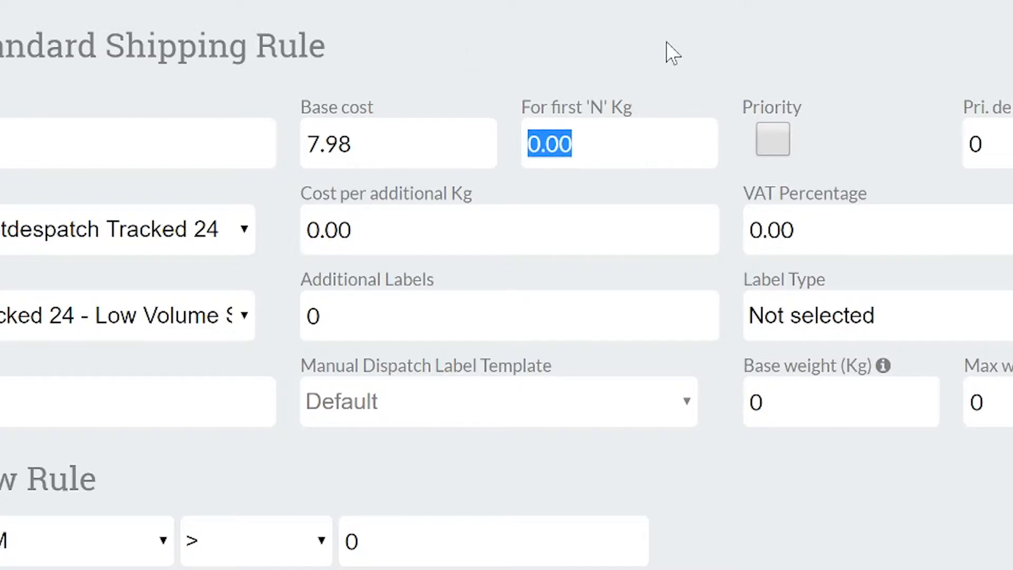
text(10)
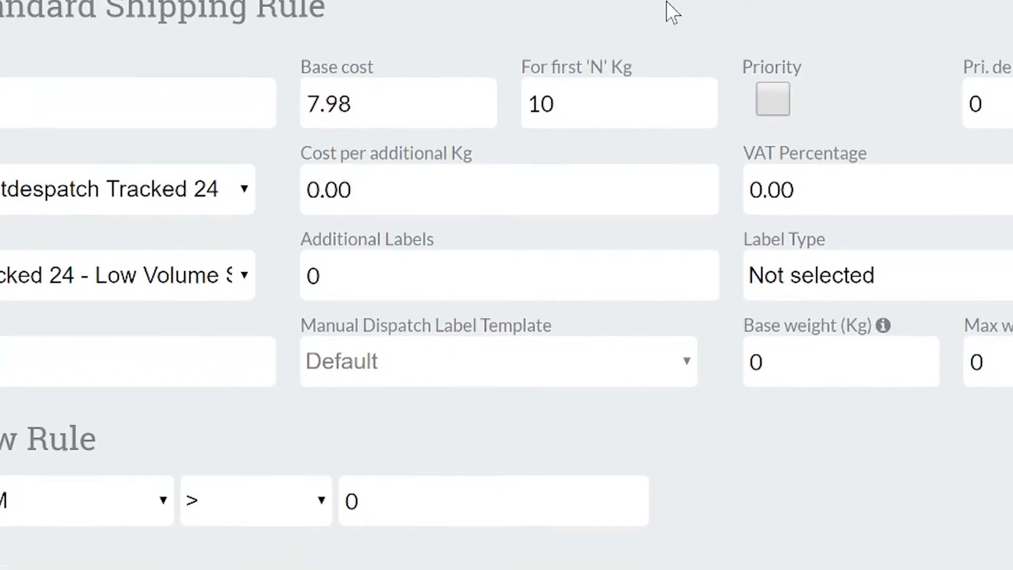
- Set the cost per additional kg to 2 and the number of additional labels to 1
key(Tab)
text(0)
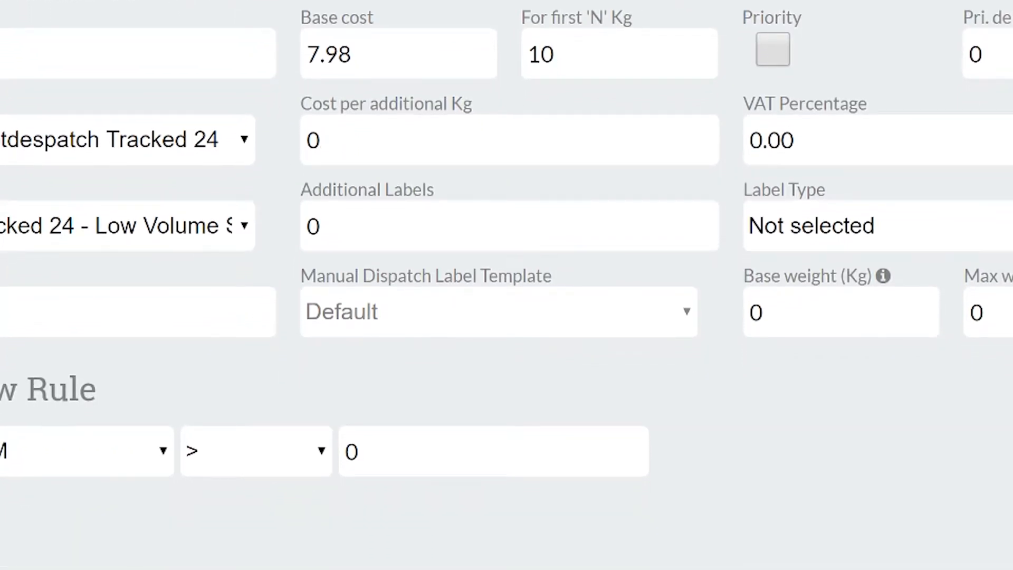
key(ctrl+a)
text(2)
key(Tab)
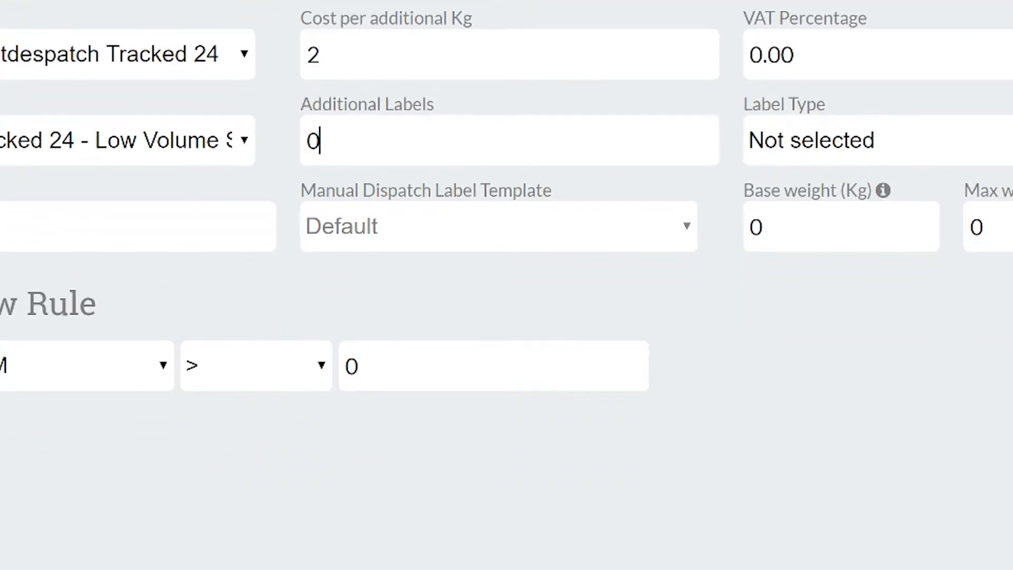
key(ctrl+a)
text(1)
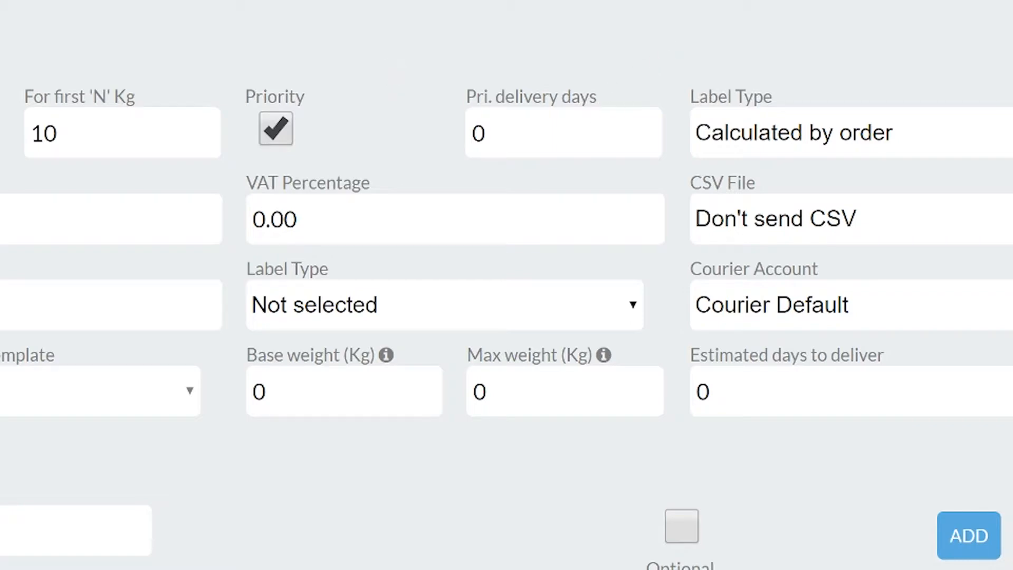
- Mark the rule as priority with 1 priority delivery day, and set the VAT percentage to 20
drag(484, 133, 459, 134)
text(1)
key(Tab)
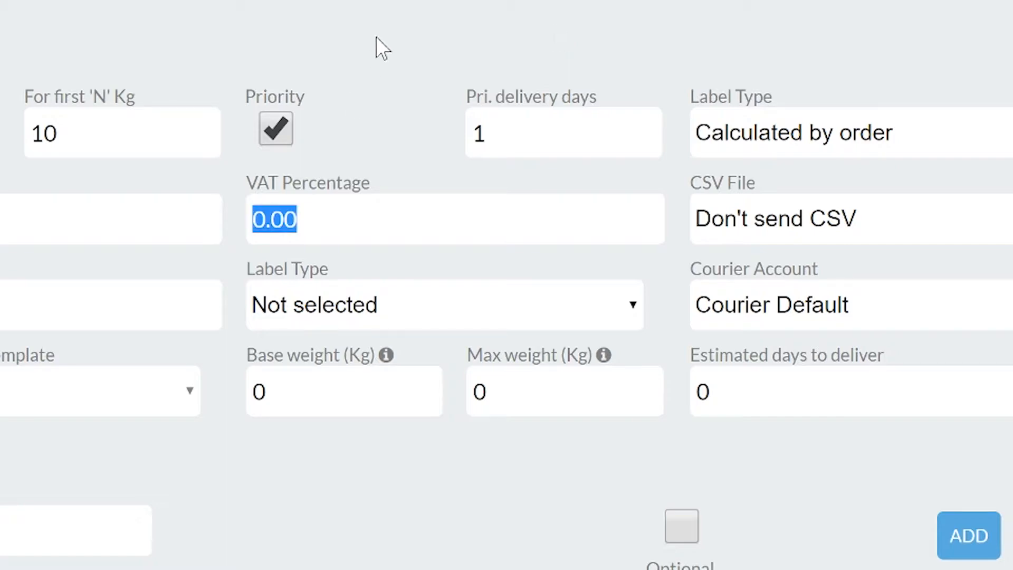
text(20)
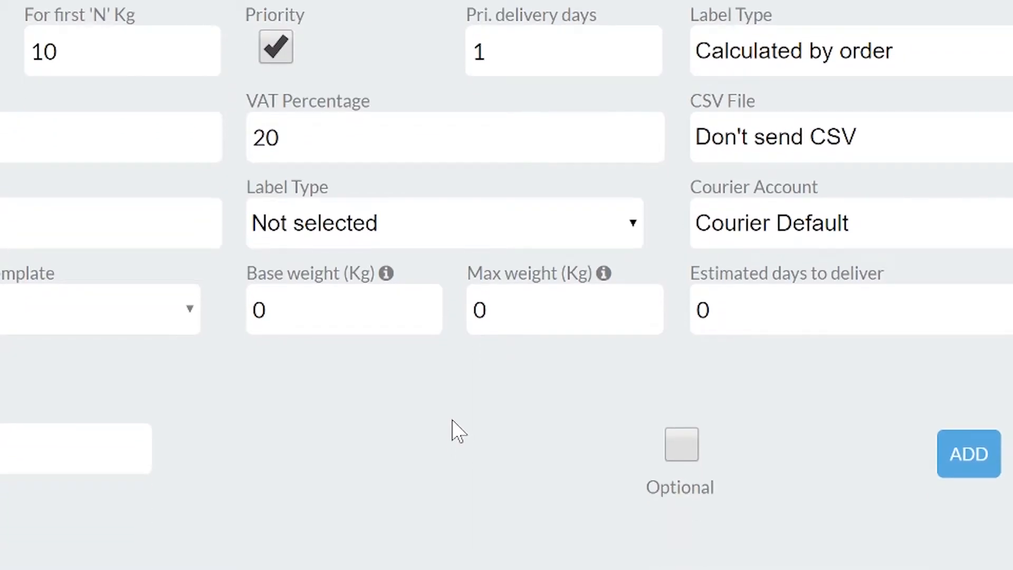
- Choose Label as the printed label type and set the base weight to 5 kg and the max weight to 50 kg
click(591, 236)
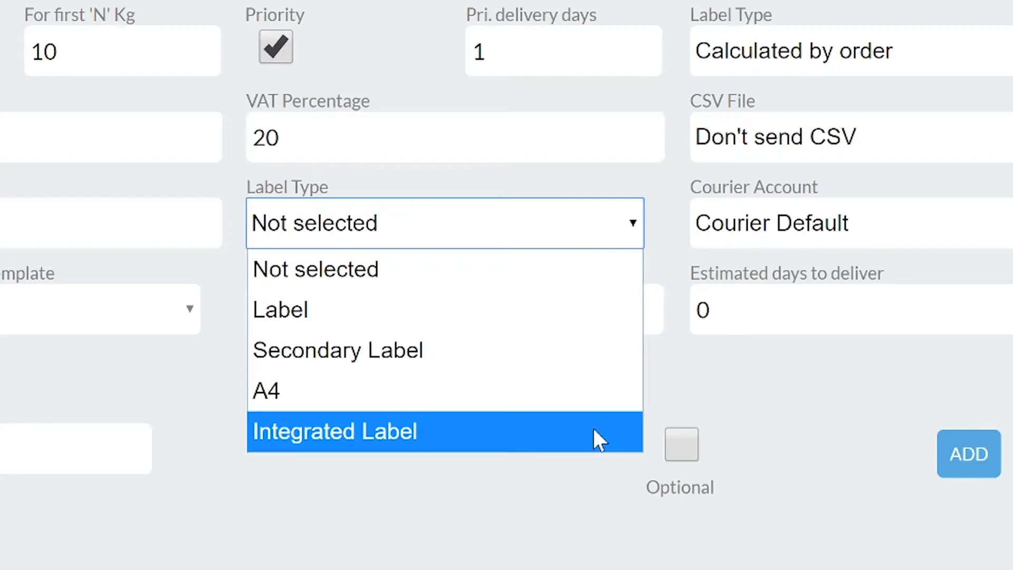
click(564, 331)
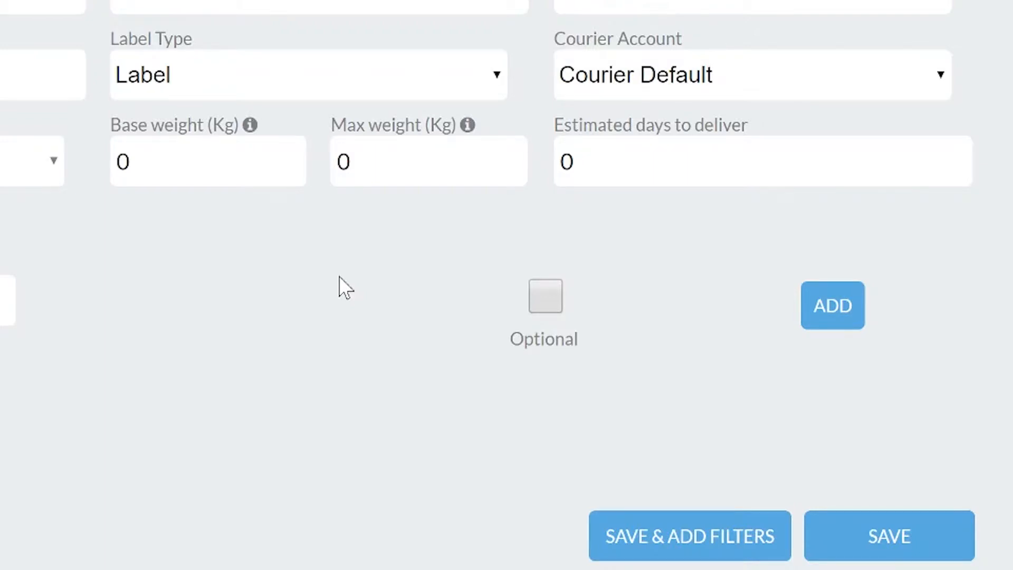
click(127, 161)
double_click(123, 161)
text(5)
key(Tab)
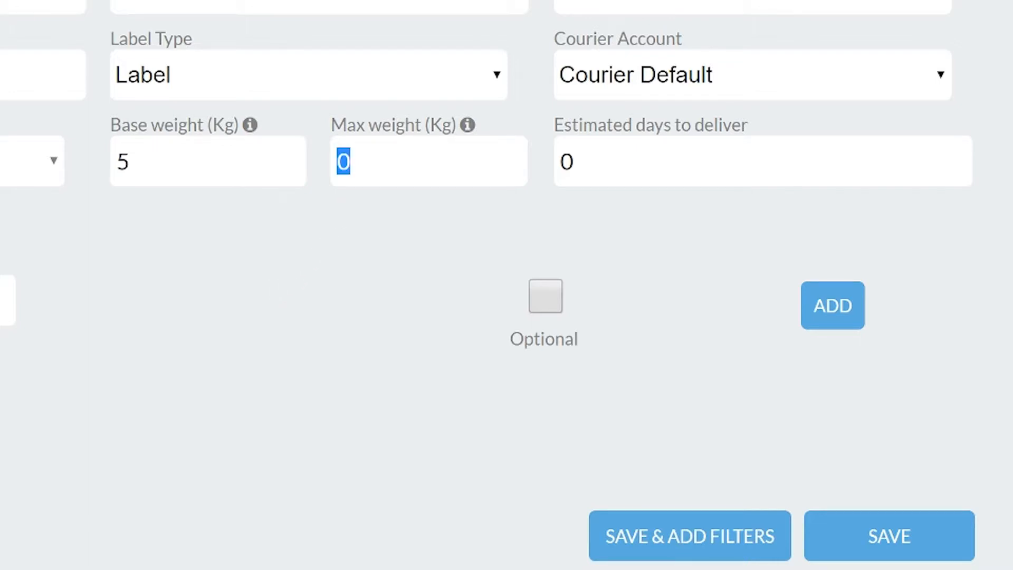
text(50)
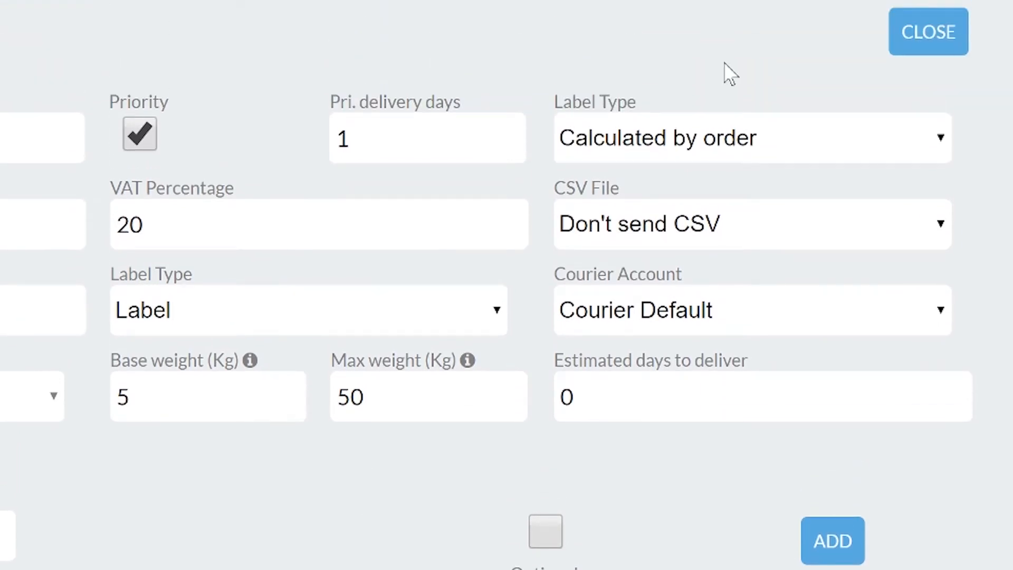
- Choose Calculated by order for the label quantity type and Don't send CSV for the CSV file
click(916, 156)
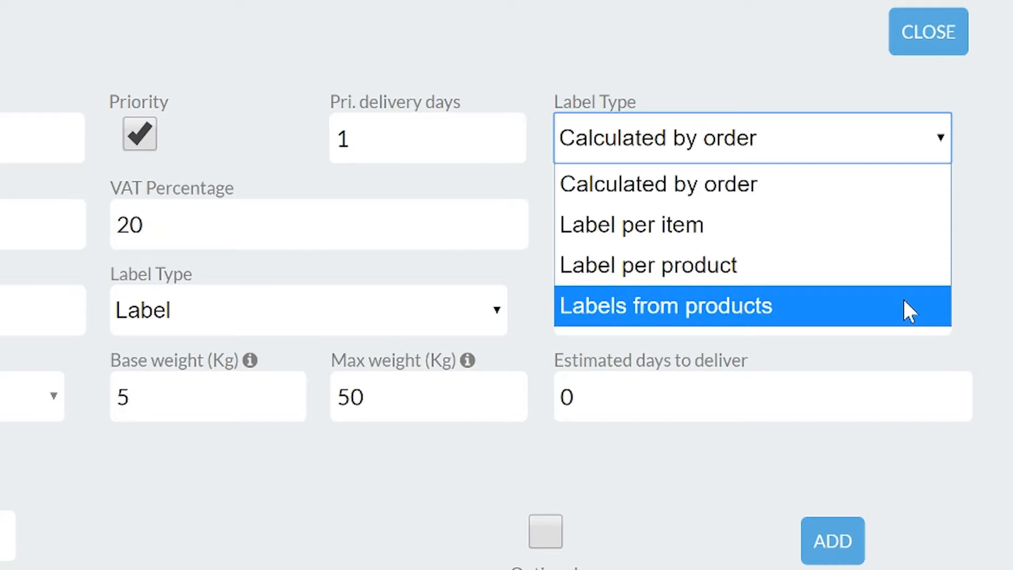
click(904, 204)
click(989, 162)
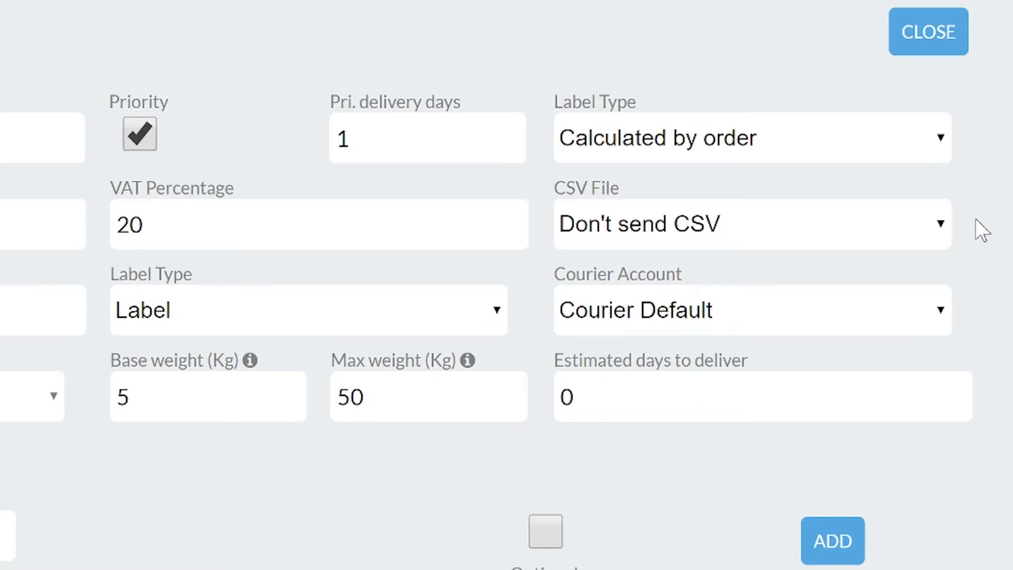
click(937, 227)
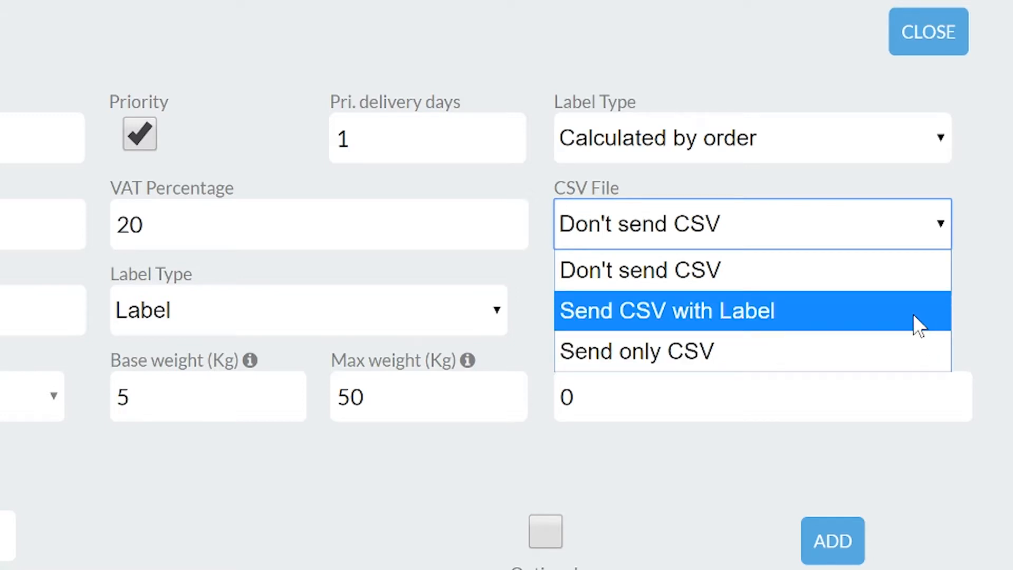
click(917, 277)
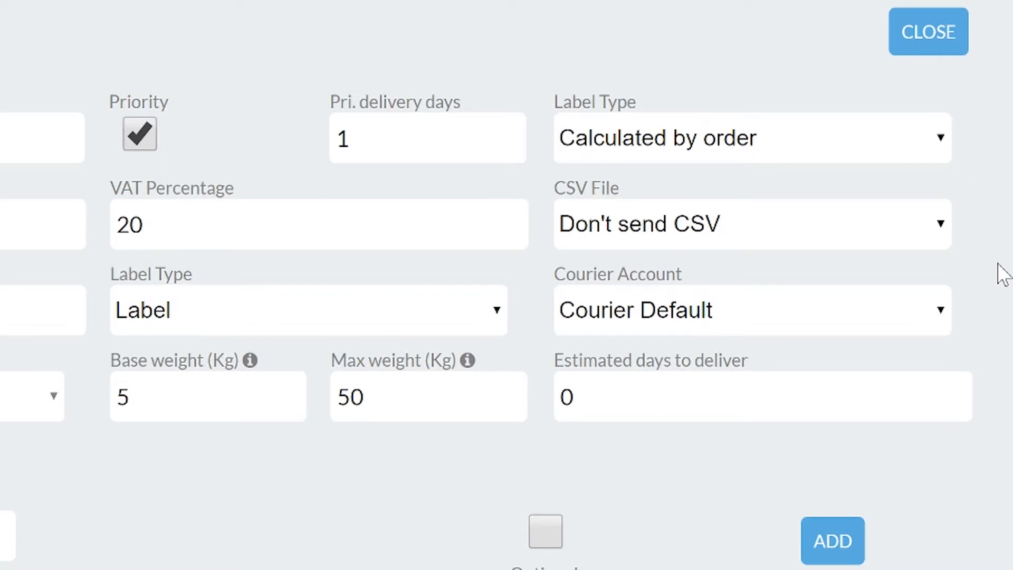
- Choose Courier Default as the courier account and set the estimated days to deliver to 1
click(925, 311)
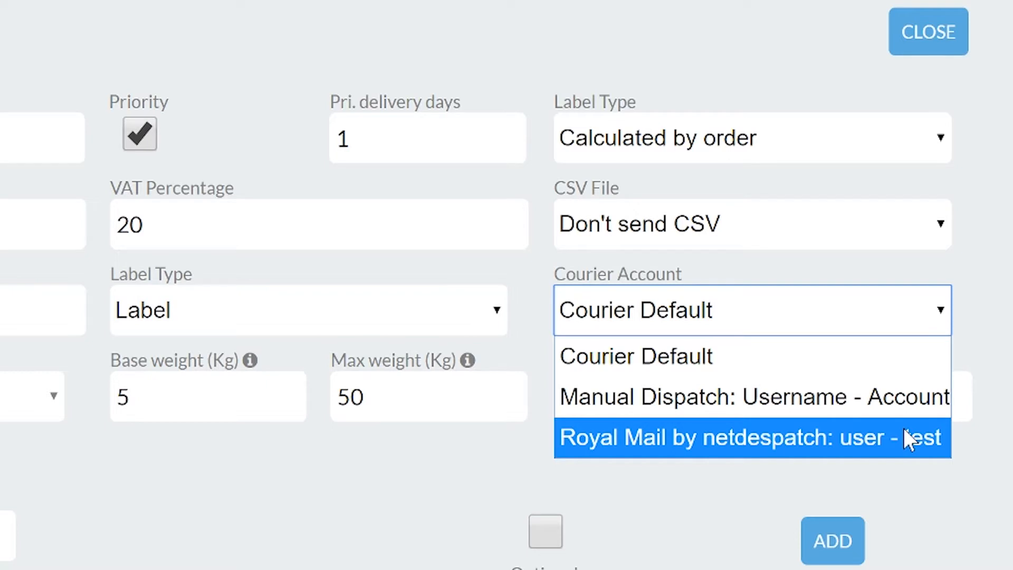
click(804, 359)
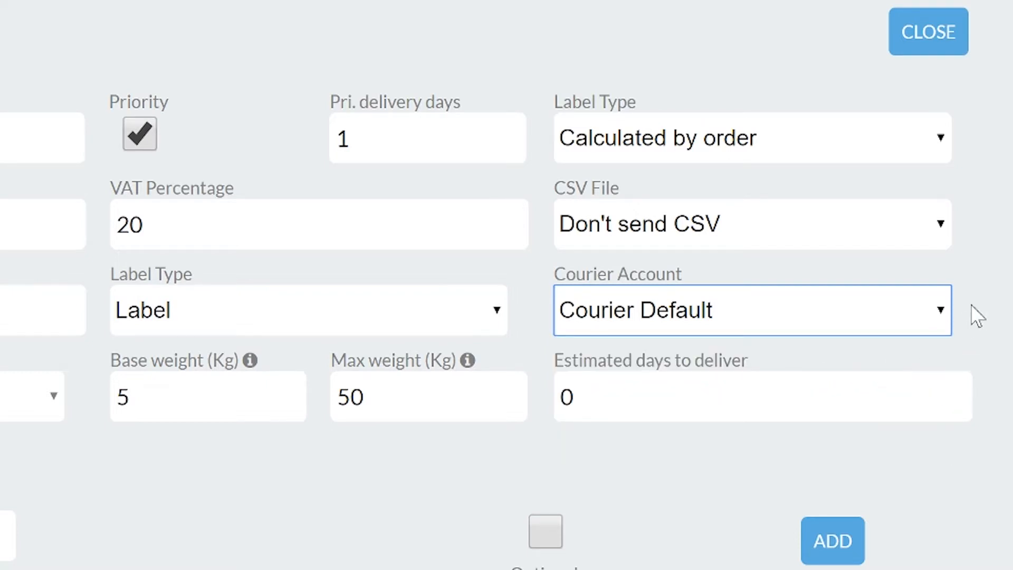
click(636, 471)
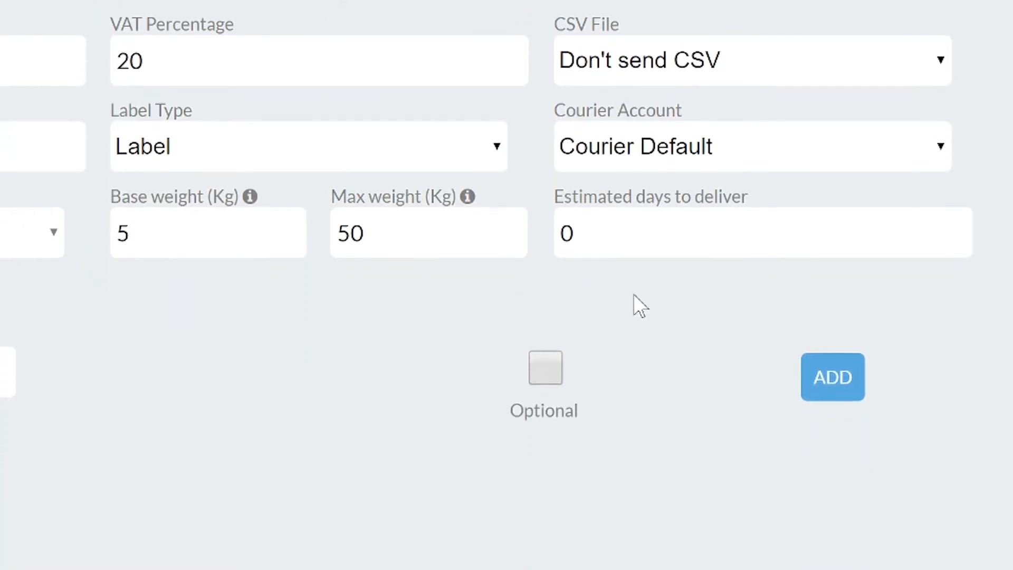
drag(586, 230, 535, 239)
text(1)
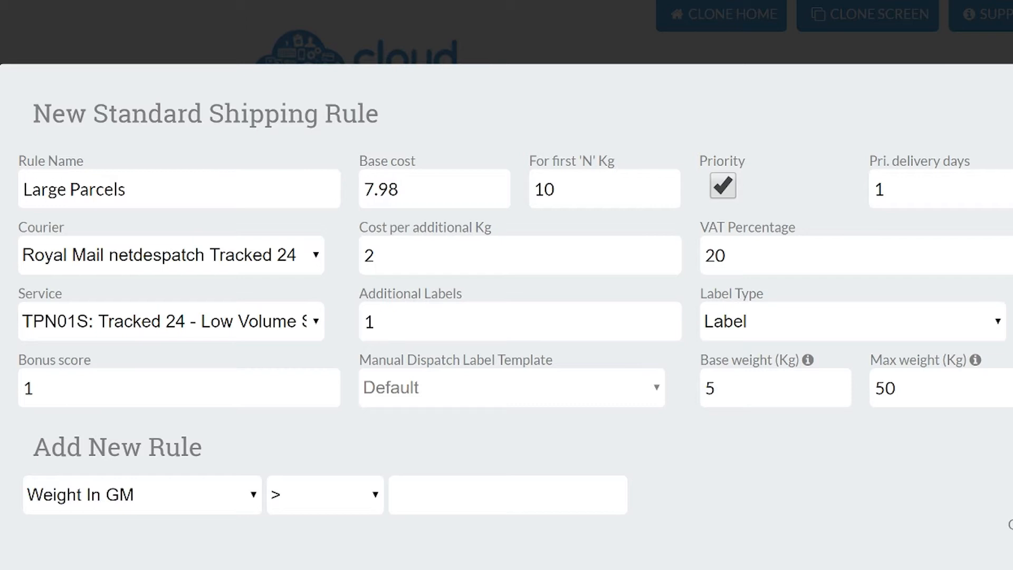
- Add a non-optional condition requiring Weight In GM < 1000 to the Large Parcels rule
click(233, 507)
scroll(292, 346, down, 1)
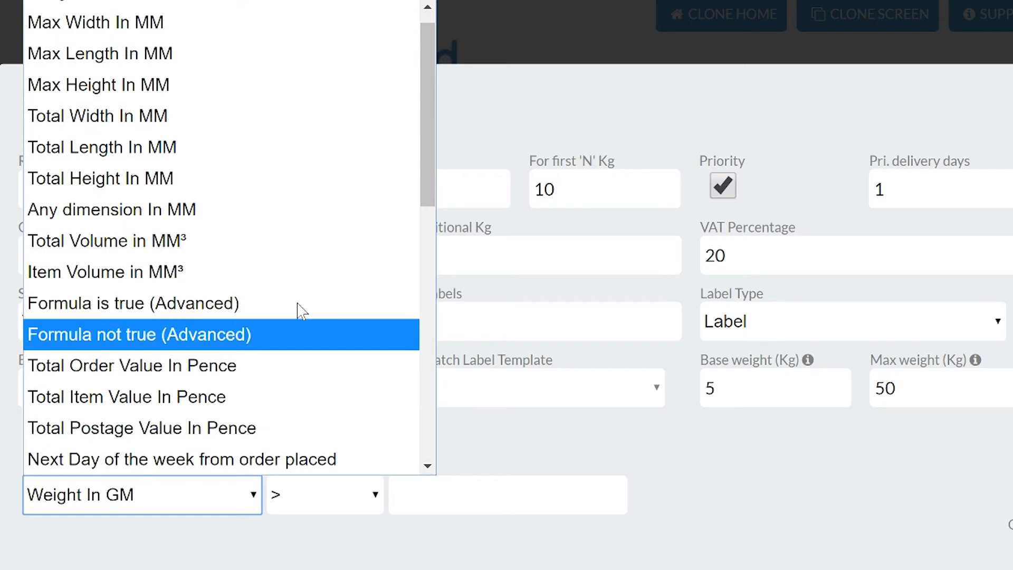
mouse_move(429, 51)
mouse_down()
mouse_move(431, 320)
mouse_move(429, 53)
mouse_up()
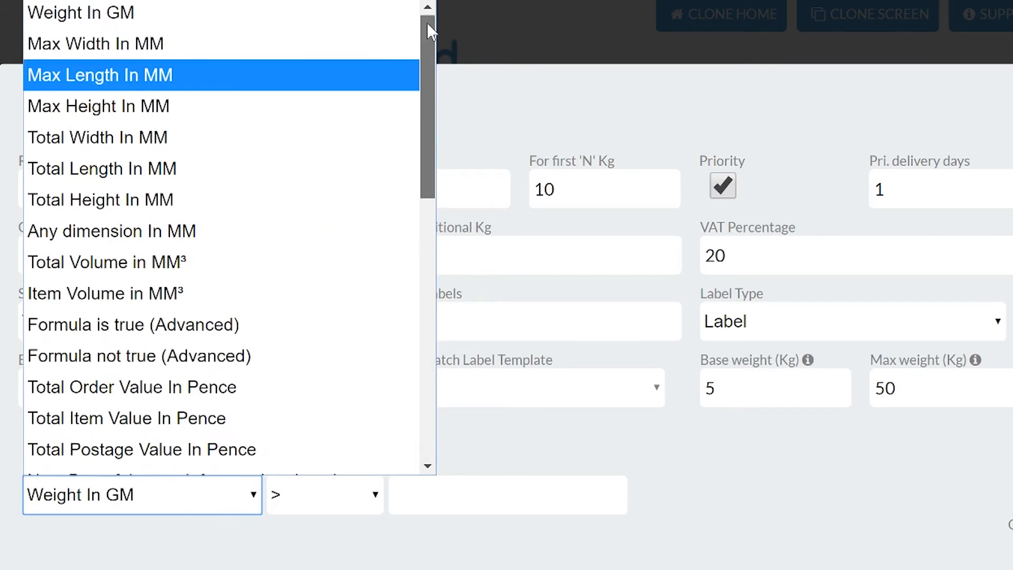
click(373, 23)
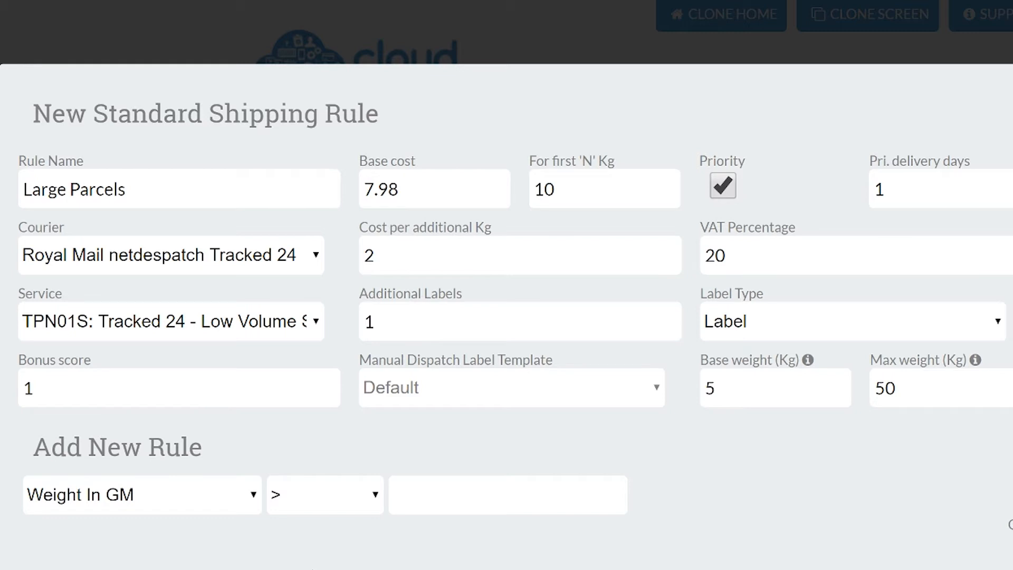
click(359, 499)
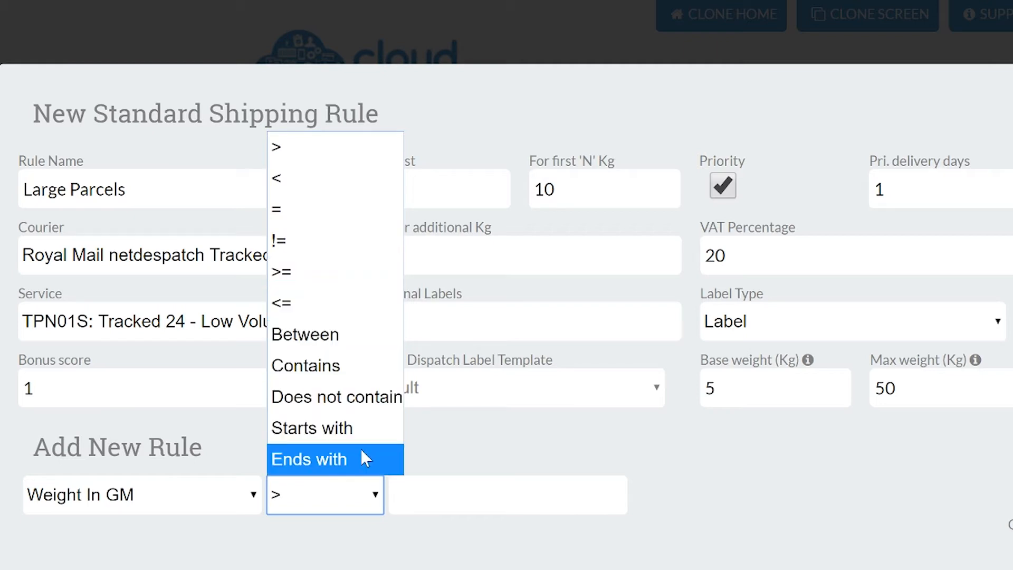
click(322, 186)
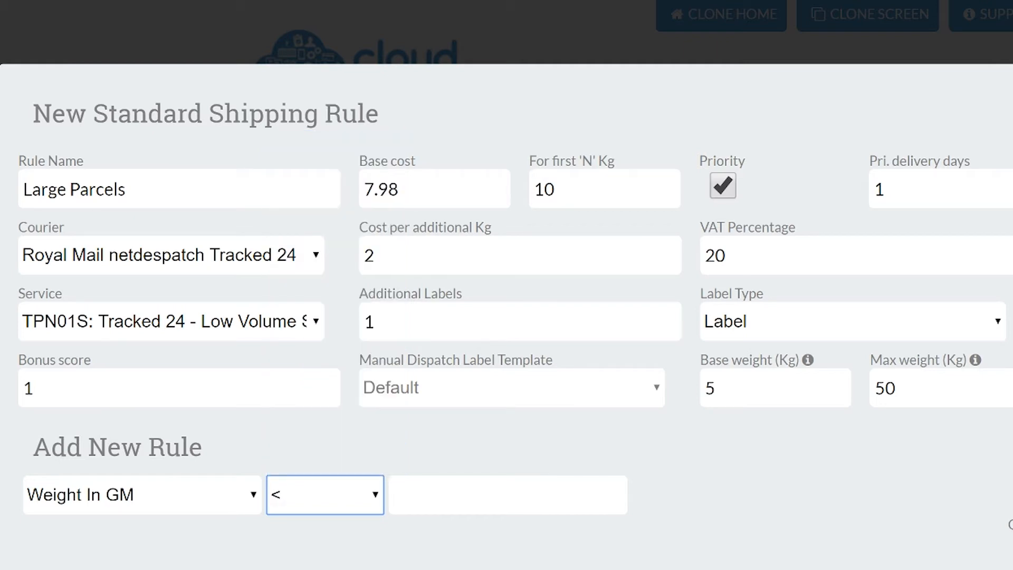
click(307, 553)
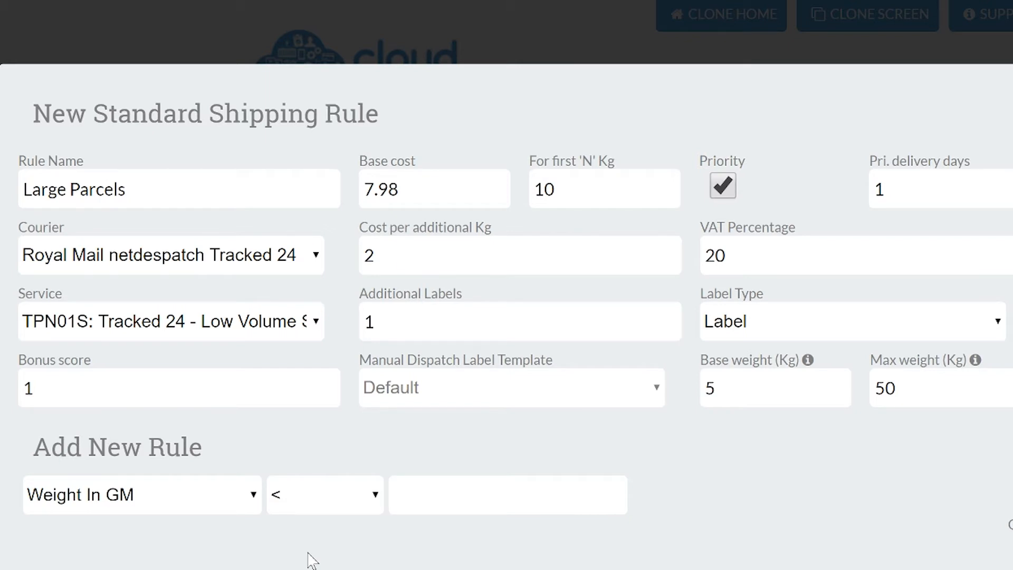
click(412, 502)
text(1000)
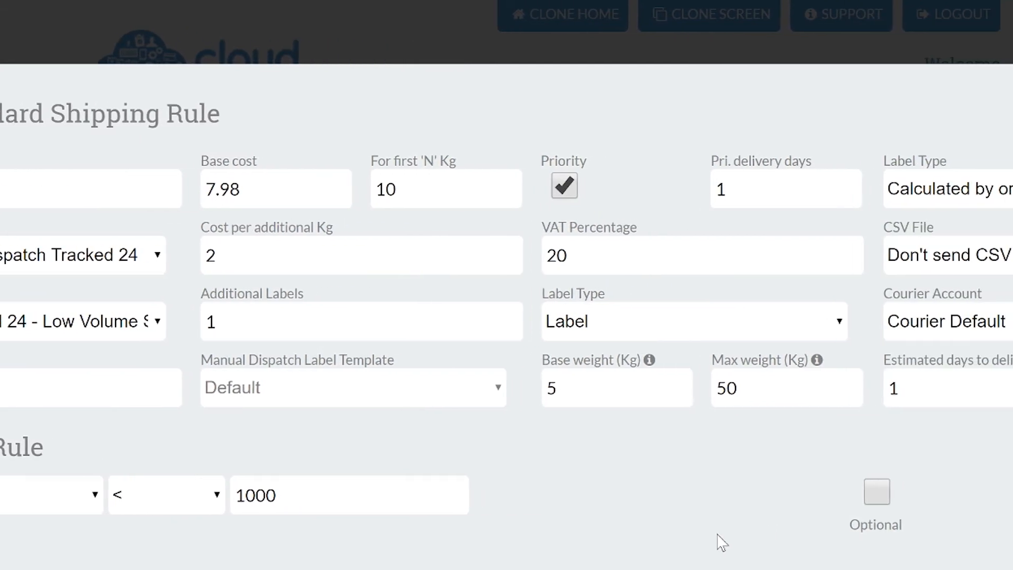
click(836, 494)
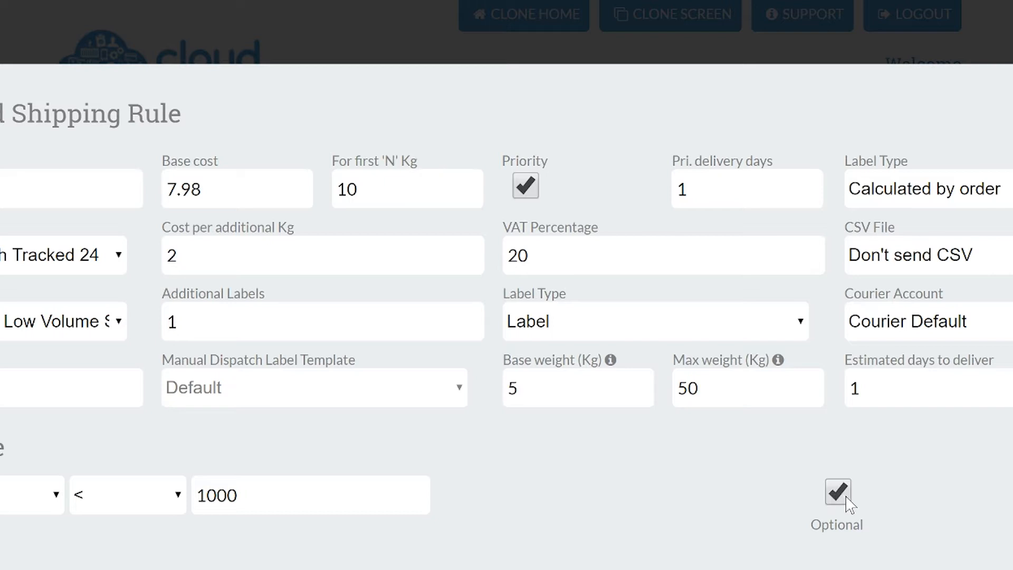
click(847, 499)
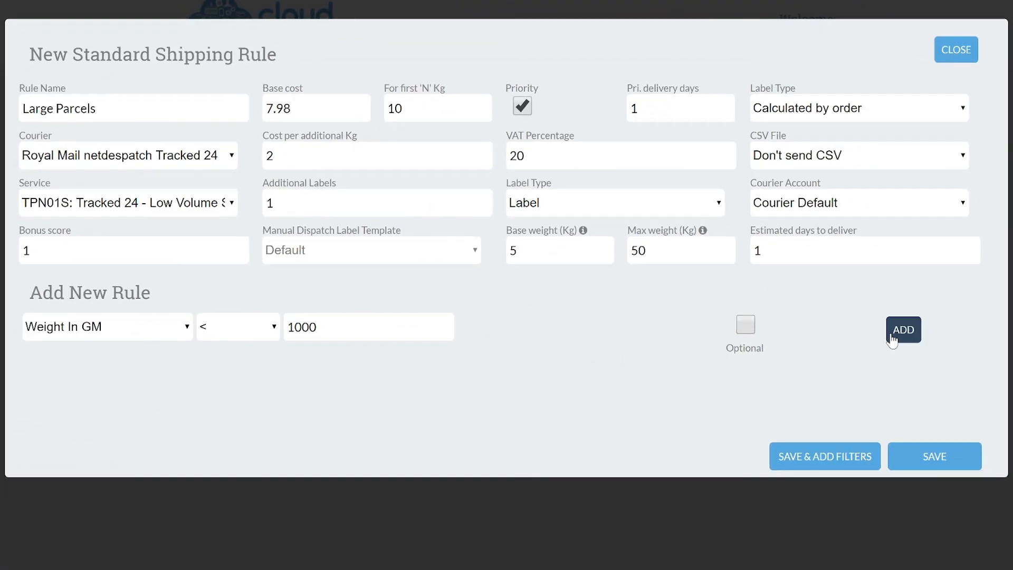
click(904, 331)
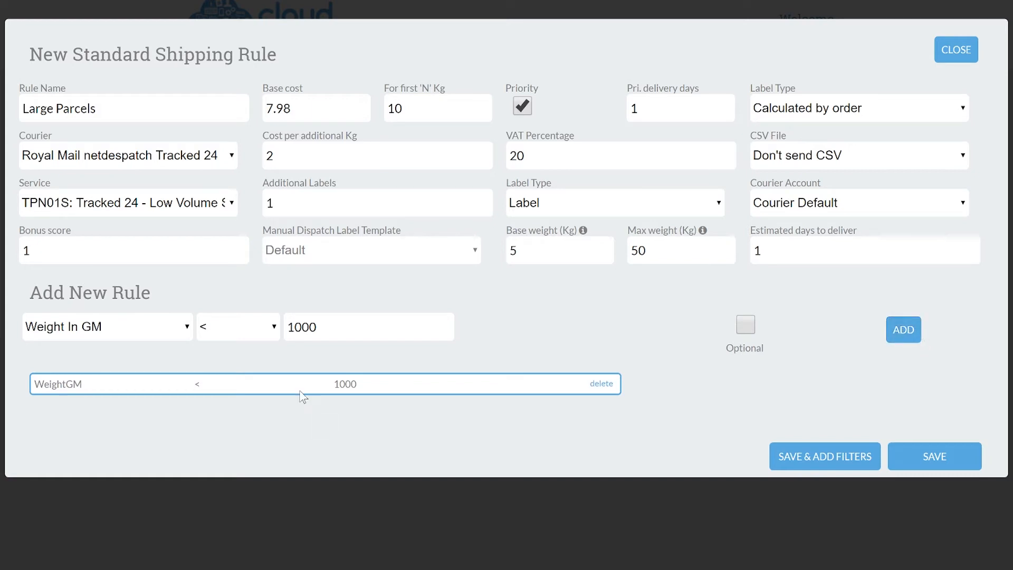
- Add a condition for Weight In GM > 5000 and delete the < 1000 condition
click(268, 334)
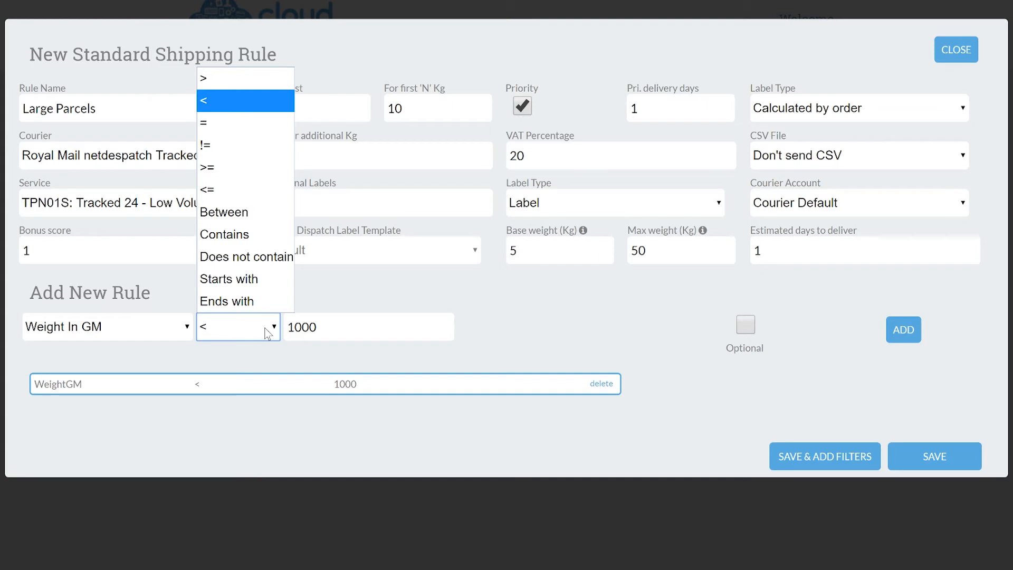
click(271, 91)
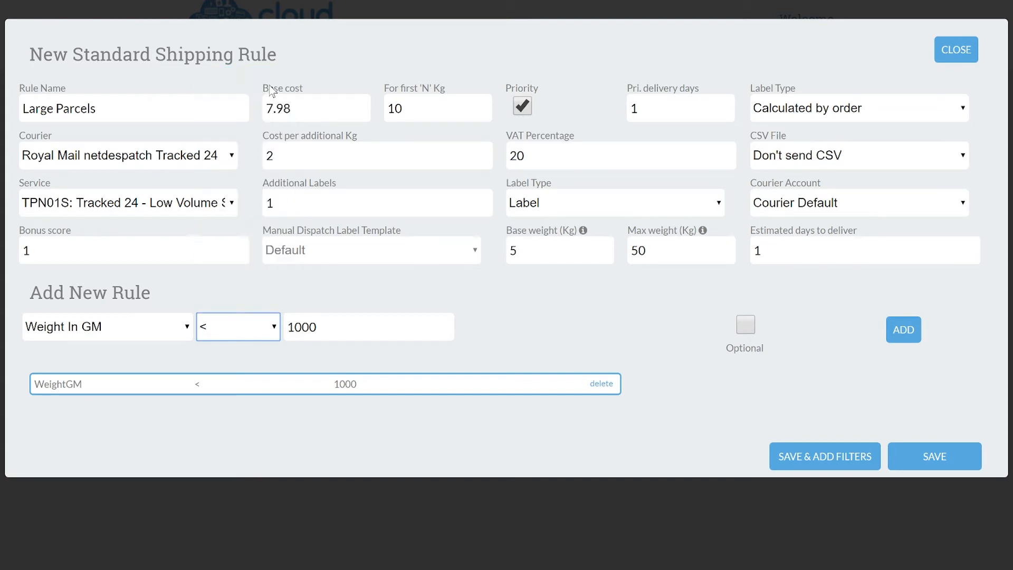
key(Tab)
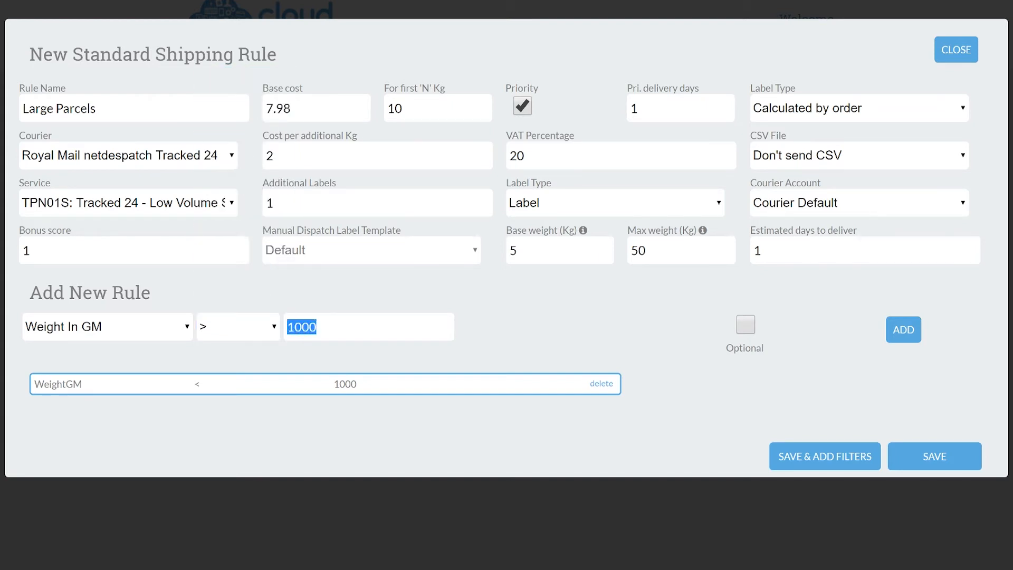
text(5000)
click(910, 346)
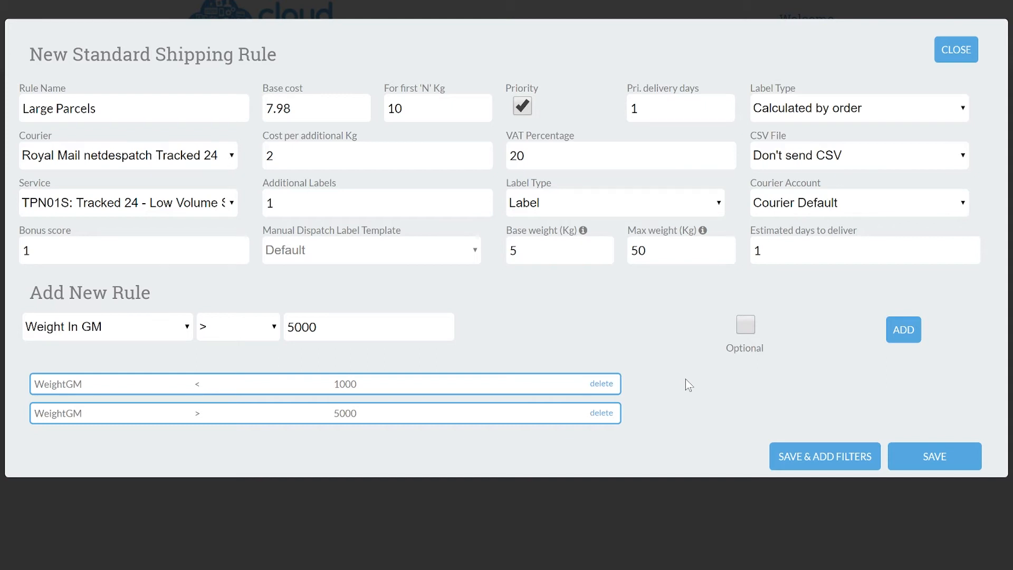
click(602, 384)
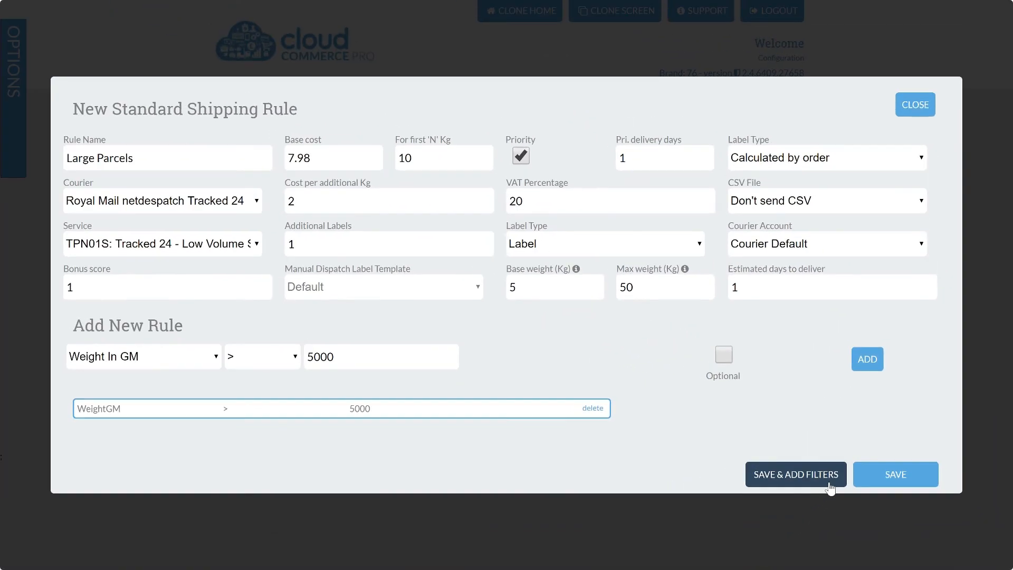
- Save the rule with filters, select Sweden as its country filter, and save the filters
click(796, 474)
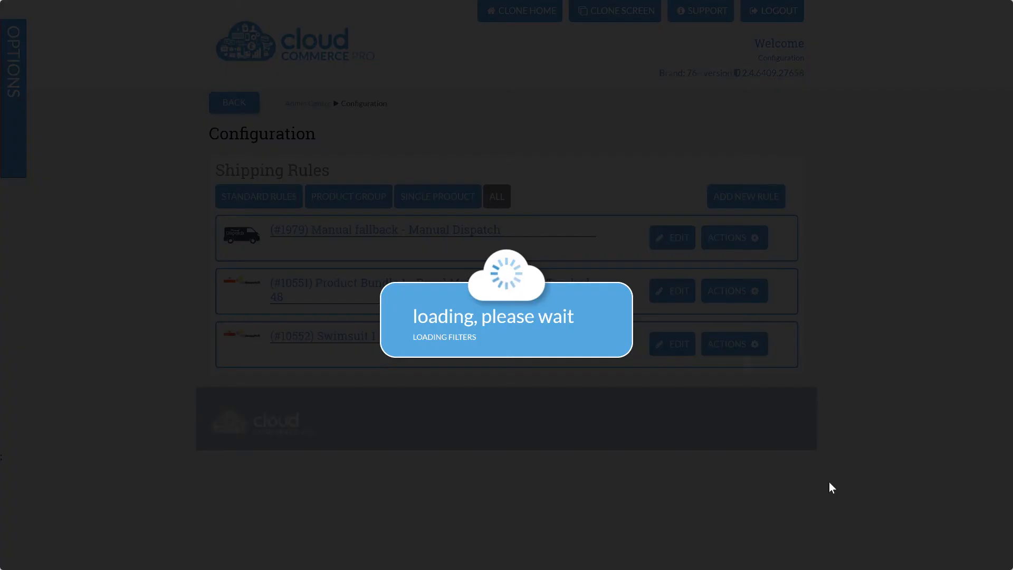
scroll(511, 53, down, 1)
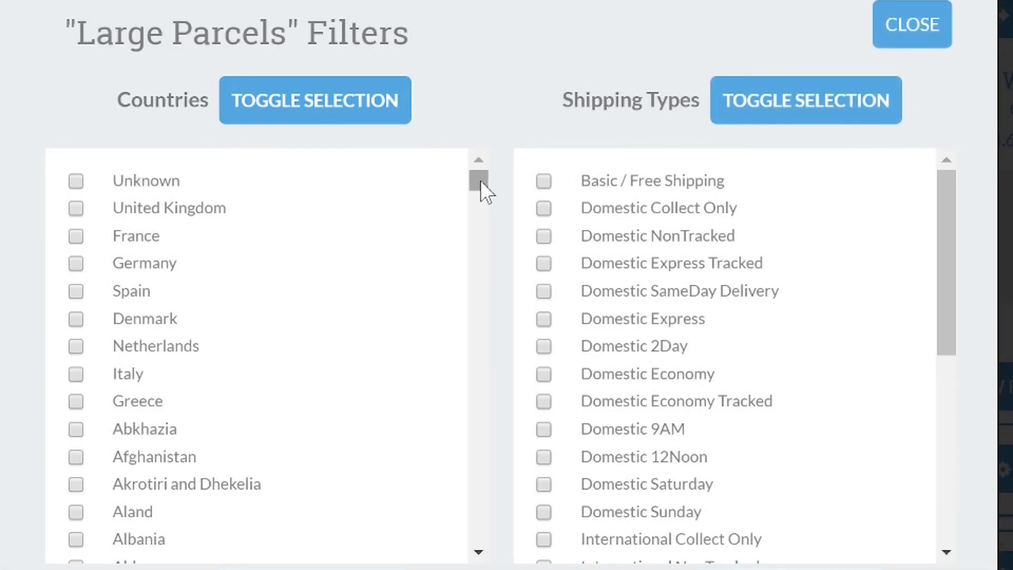
drag(481, 181, 475, 486)
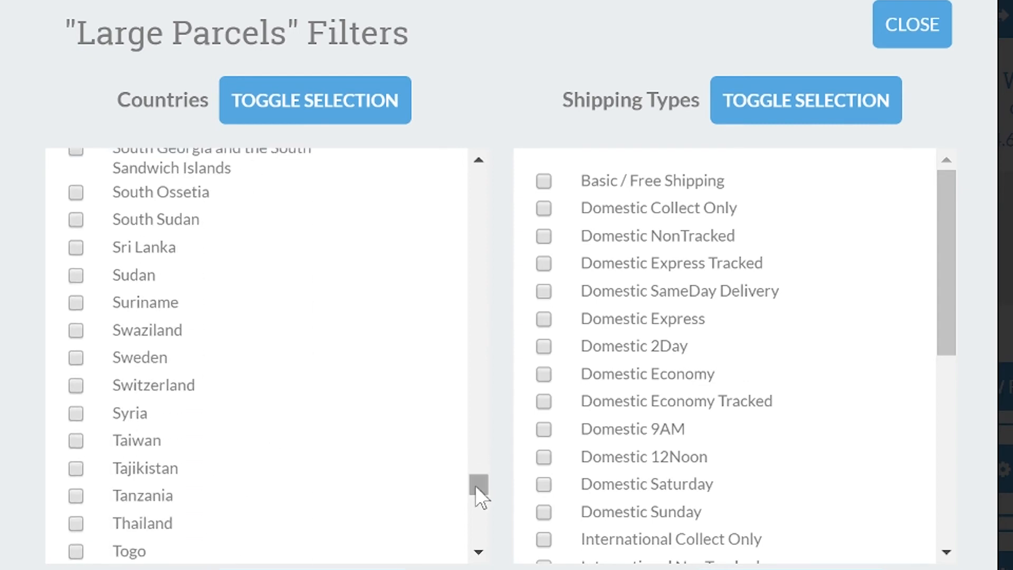
click(76, 359)
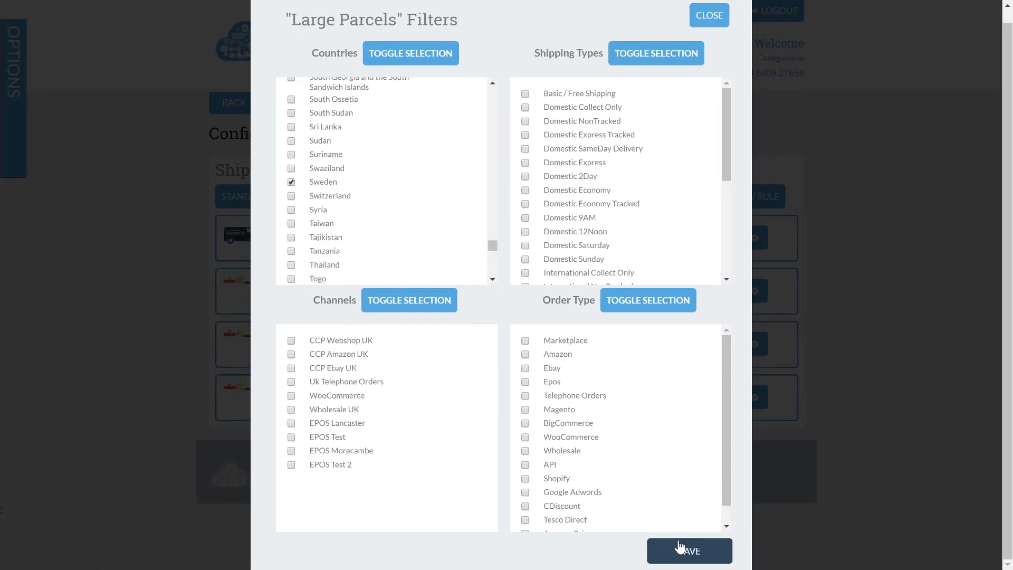
click(681, 547)
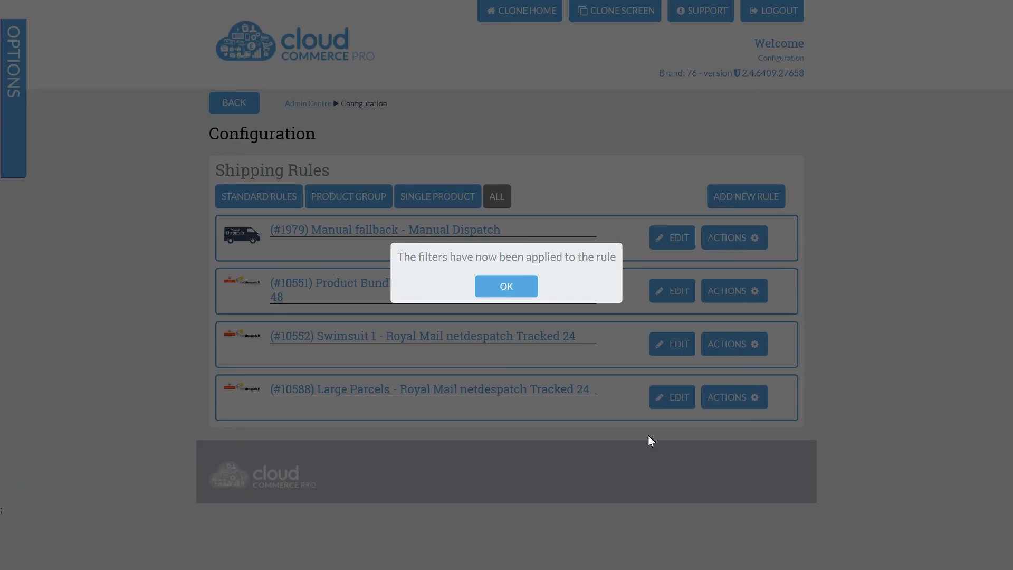
click(526, 295)
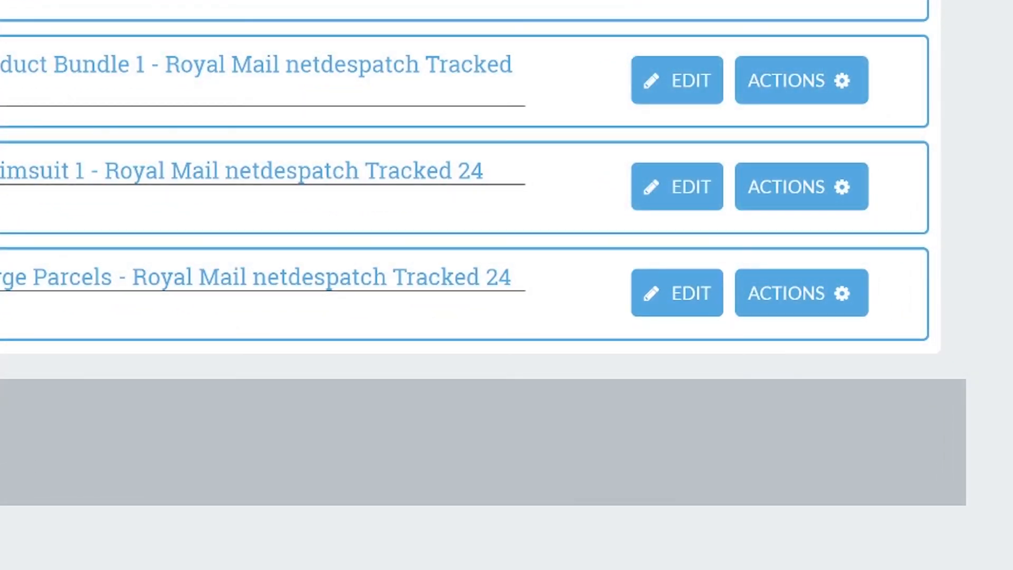
- Show the available actions for the Large Parcels rule
mouse_move(883, 289)
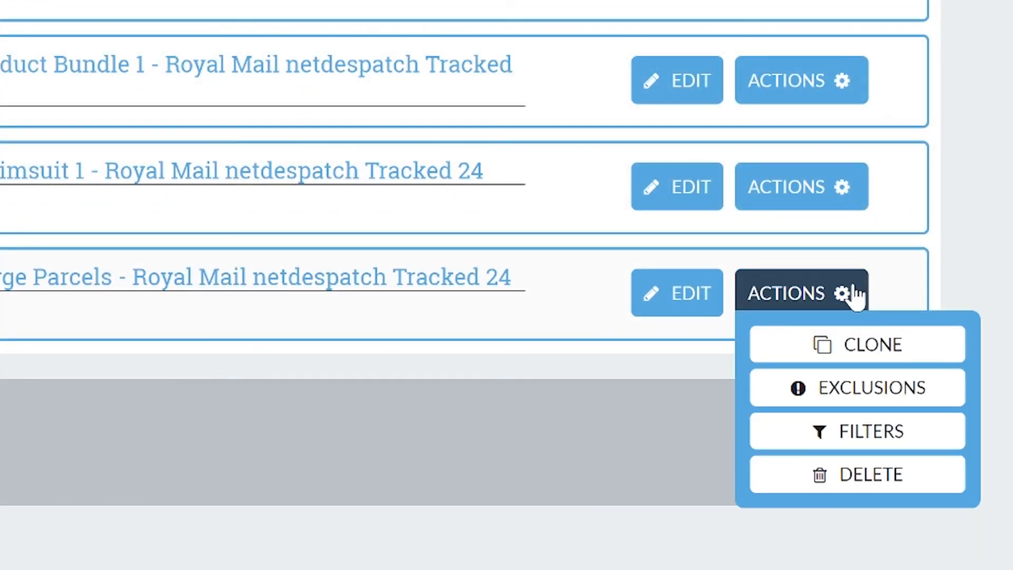